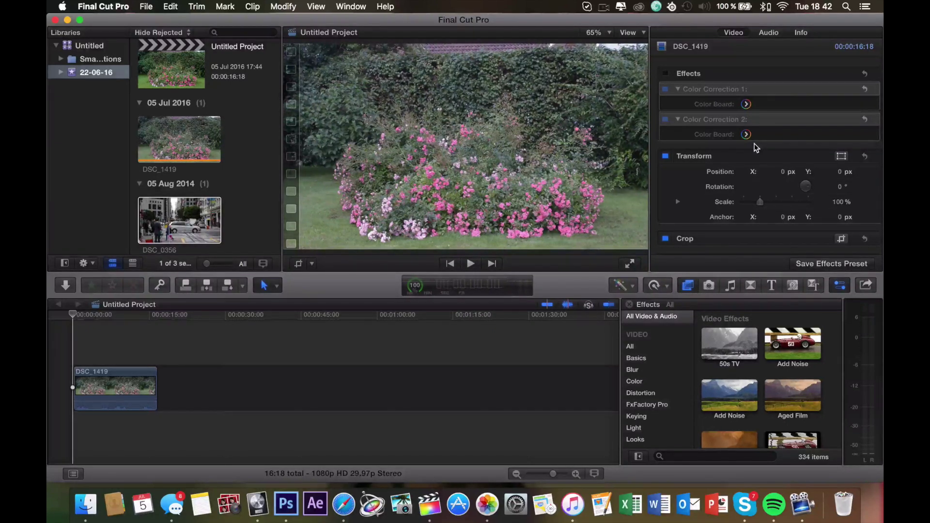
# Step: Tick the Effects checkbox so Color Correction 1 and 2 are active again on DSC_1419
pyautogui.click(666, 74)
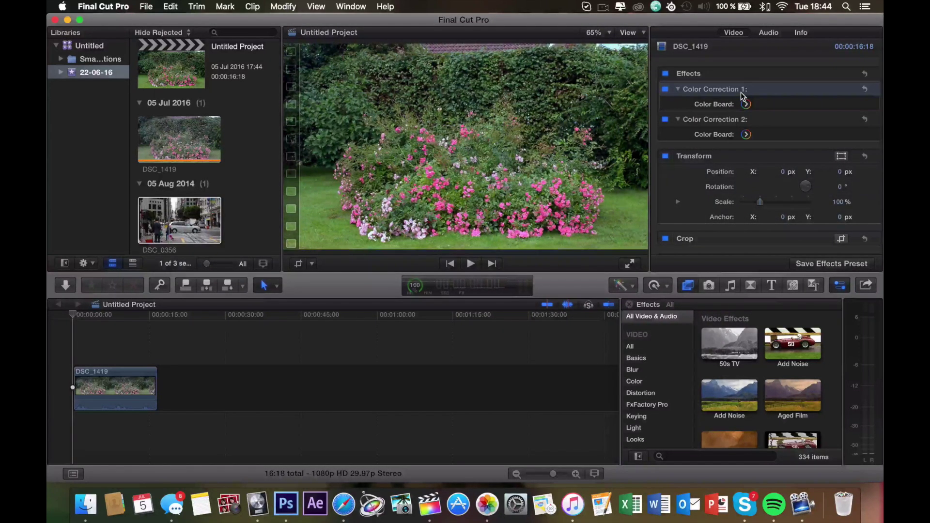
# Step: Delete Color Correction 1 and 2 from DSC_1419 and bring up the Color Board's Exposure pane
pyautogui.press('Delete')
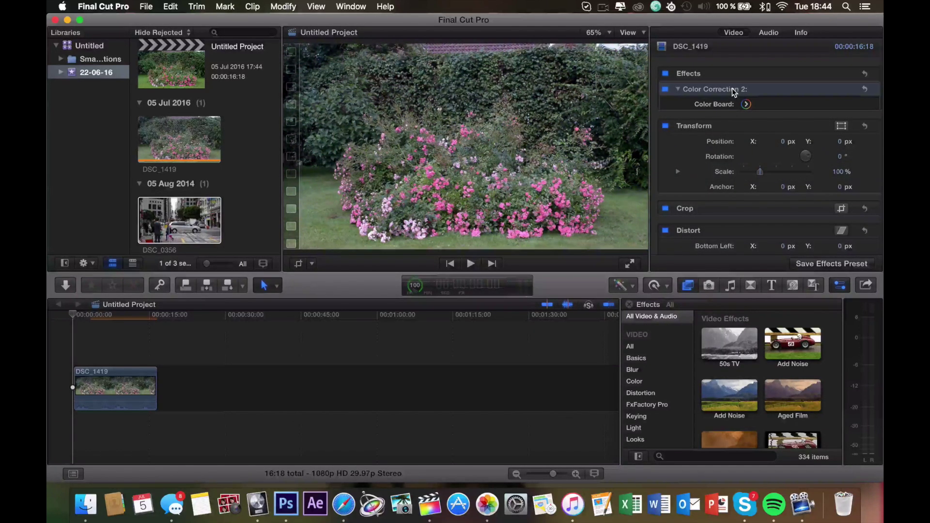
pyautogui.press('Delete')
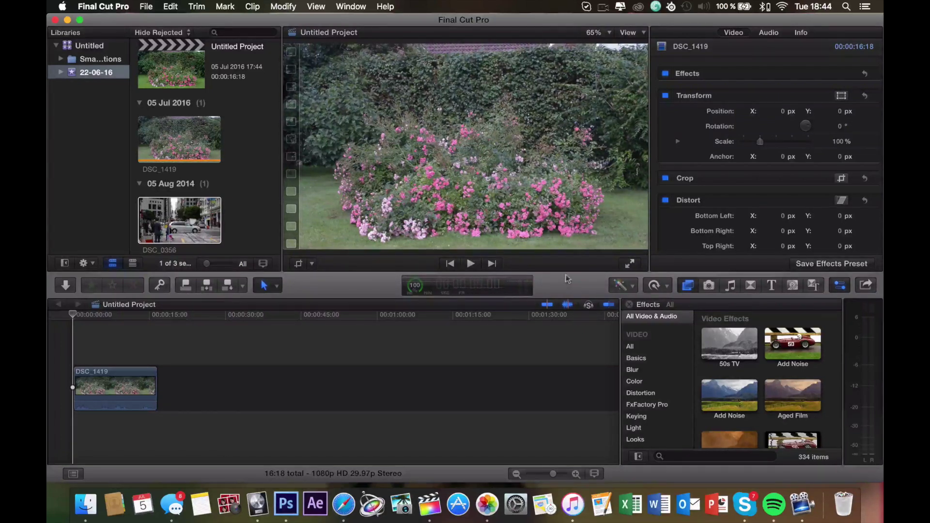
pyautogui.click(622, 286)
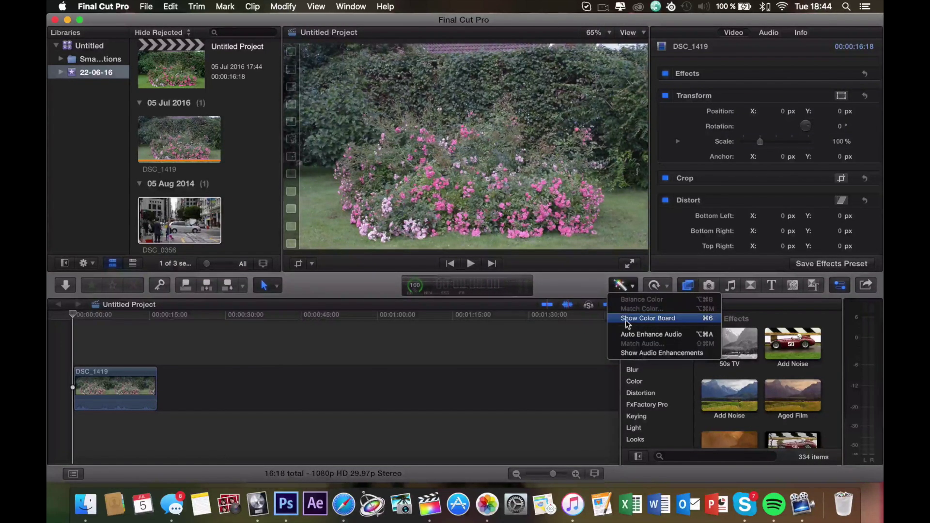
pyautogui.click(589, 279)
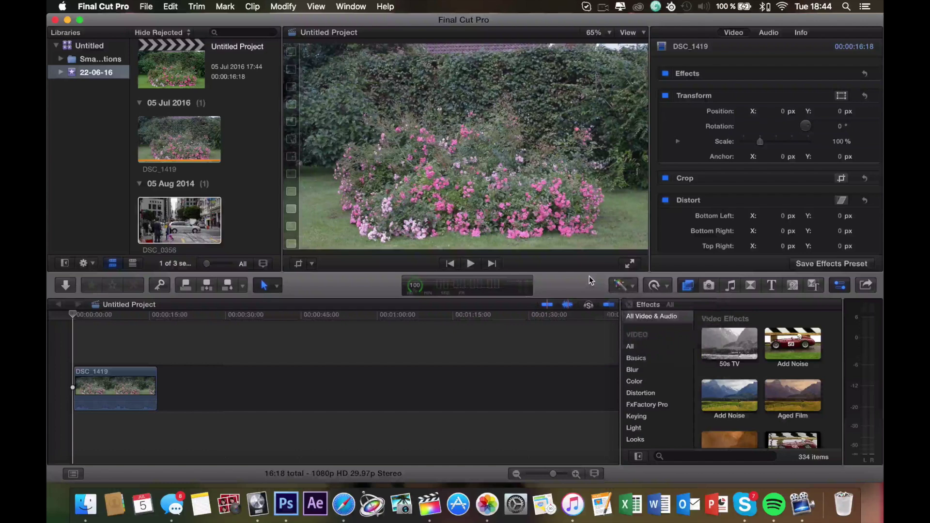
pyautogui.press('super+6')
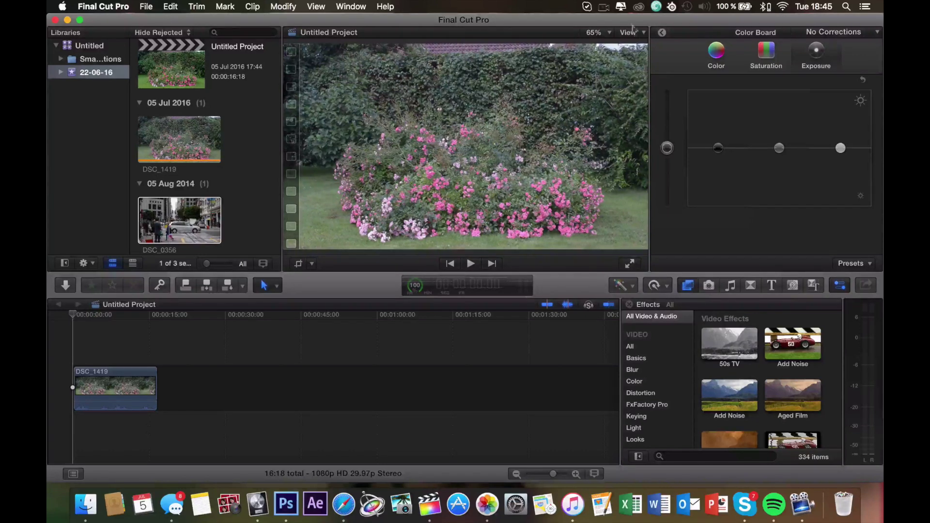
pyautogui.click(632, 32)
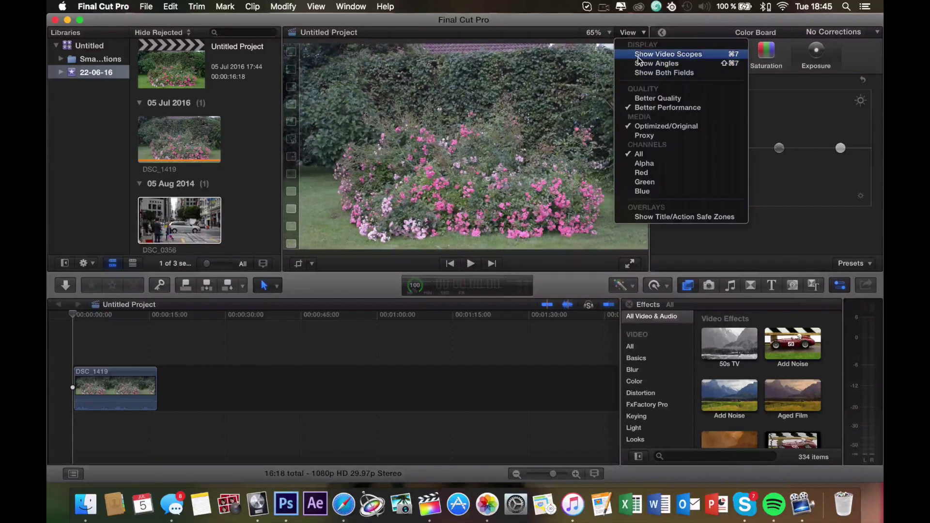
# Step: Display the video scopes with the Luma waveform of DSC_1419
pyautogui.click(677, 36)
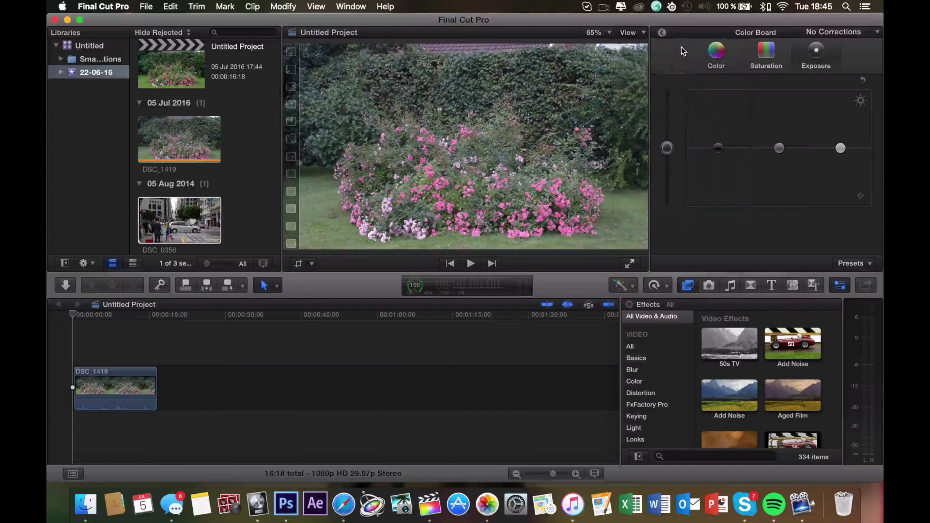
pyautogui.press('super+7')
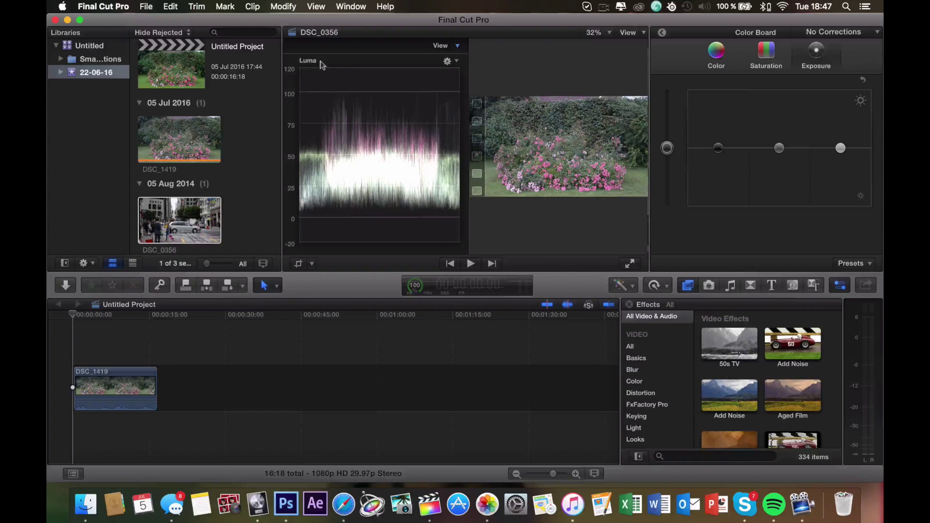
pyautogui.click(454, 62)
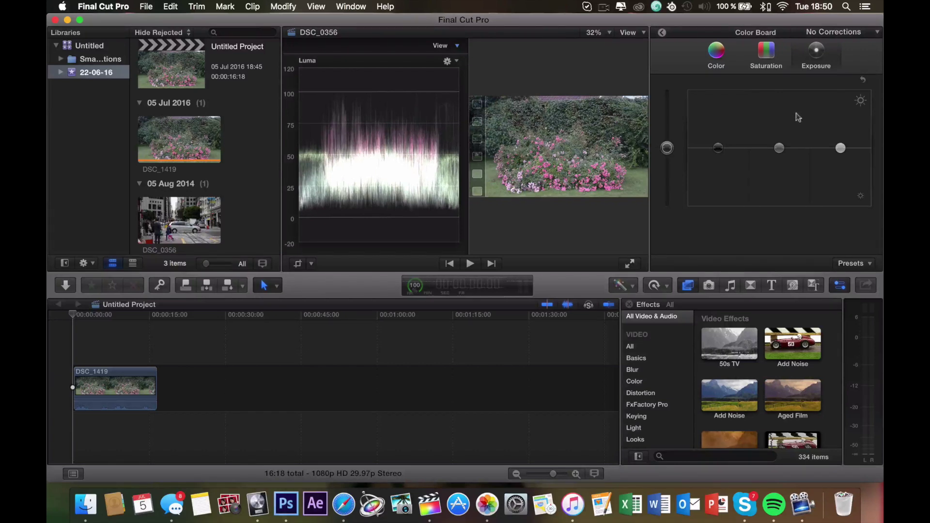
# Step: Raise the exposure highlights to 4%
pyautogui.click(841, 148)
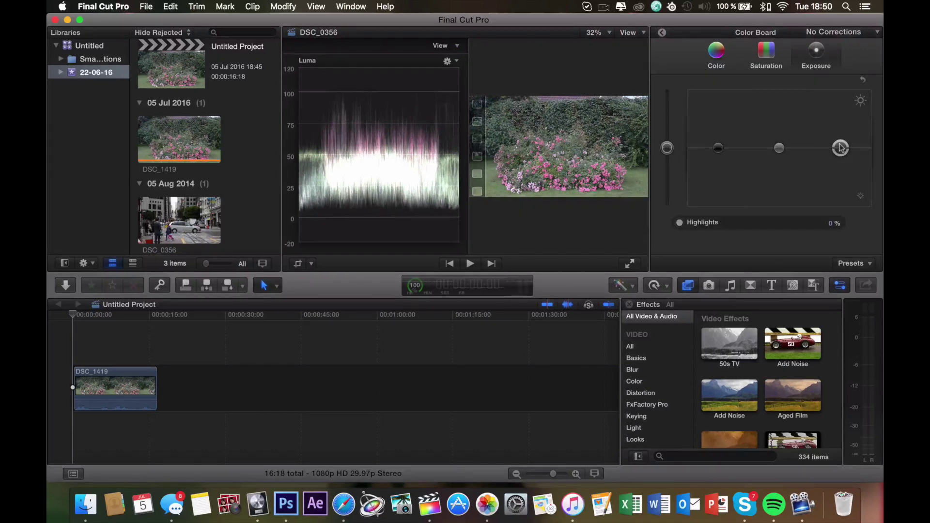
pyautogui.moveTo(840, 148); pyautogui.dragTo(842, 145)
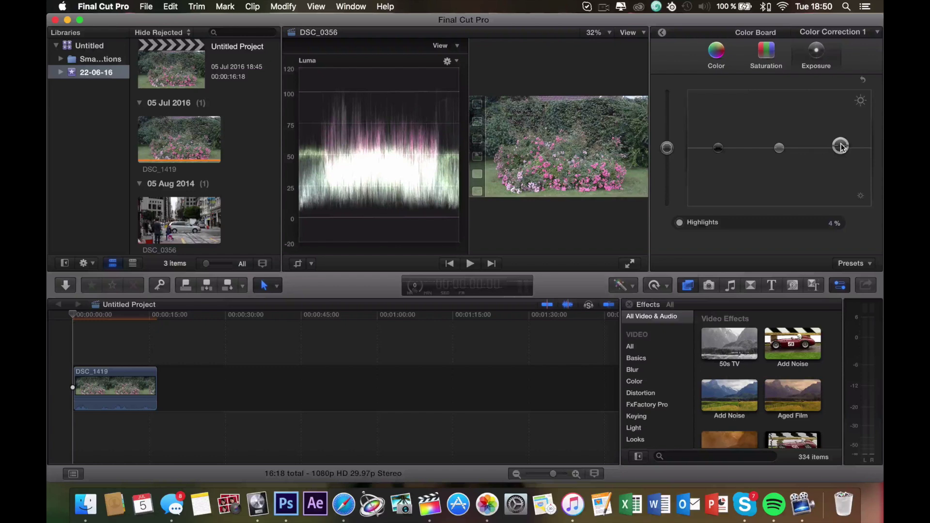
pyautogui.click(698, 148)
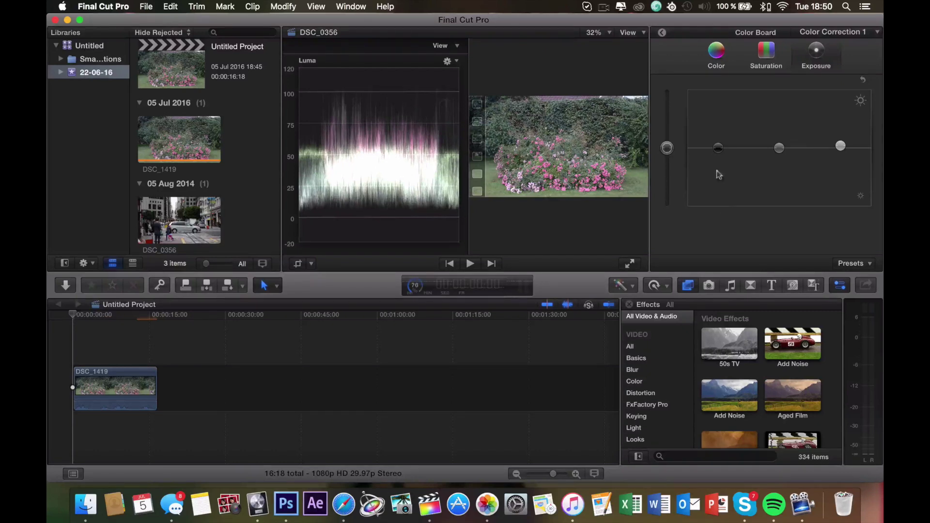
# Step: Lower the exposure shadows to -7% and go back to the clip's effect settings
pyautogui.click(718, 148)
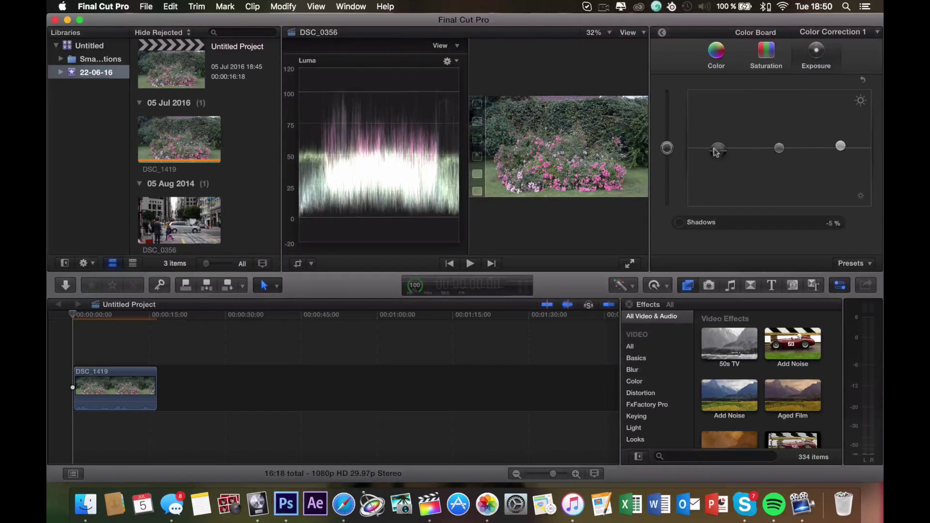
pyautogui.moveTo(716, 152); pyautogui.dragTo(716, 153)
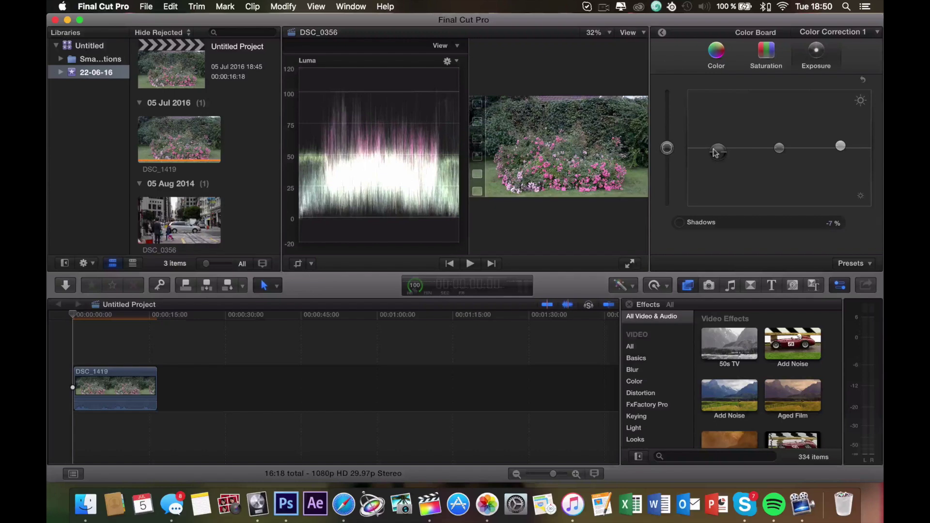
pyautogui.click(661, 33)
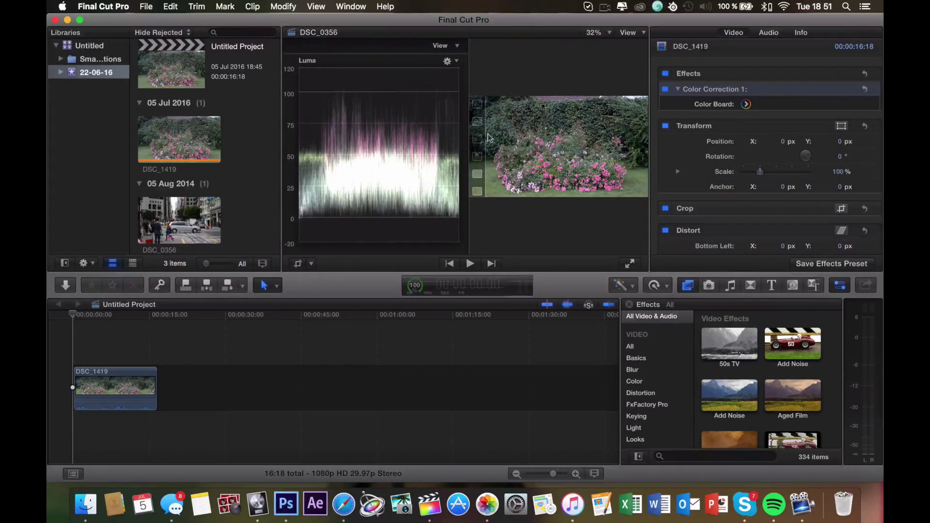
# Step: Hide the scopes and toggle Color Correction 1 off and on to compare, leaving it on
pyautogui.press('super+7')
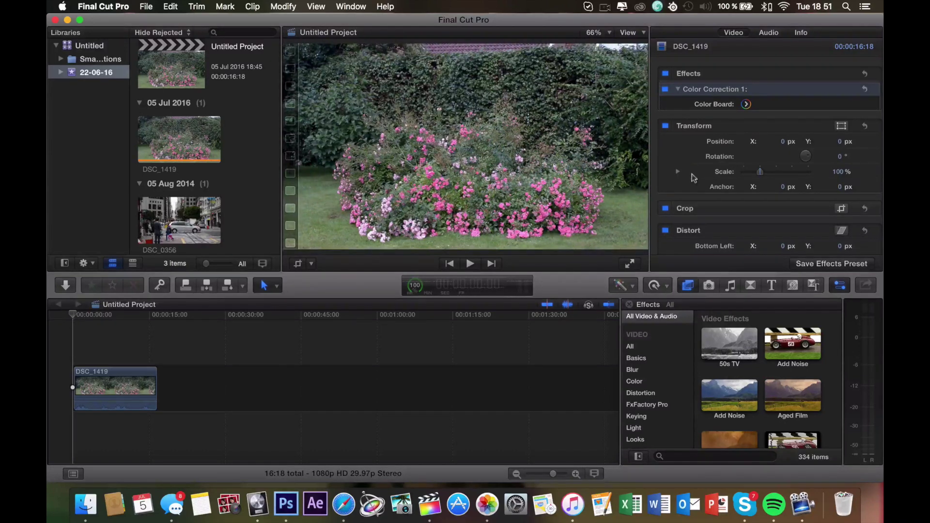
pyautogui.click(665, 91)
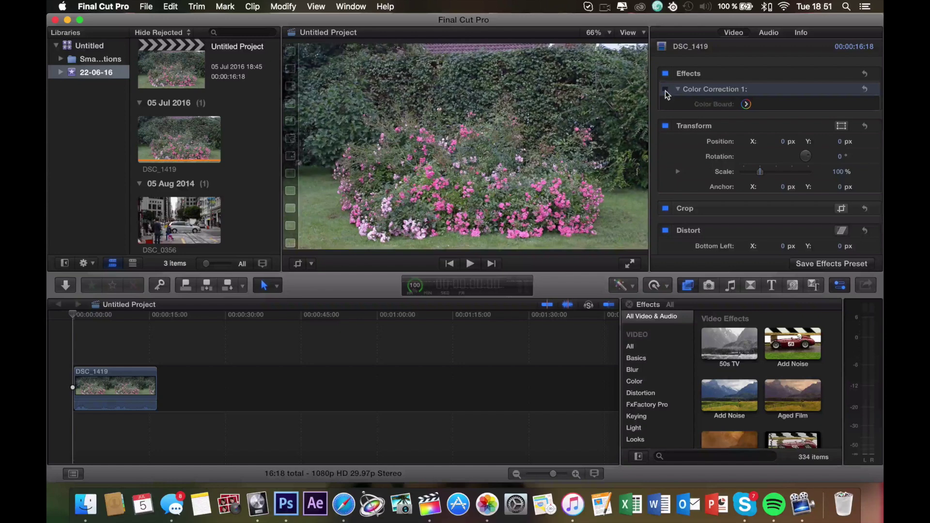
pyautogui.click(666, 91)
pyautogui.click(666, 91)
pyautogui.click(665, 91)
pyautogui.click(665, 91)
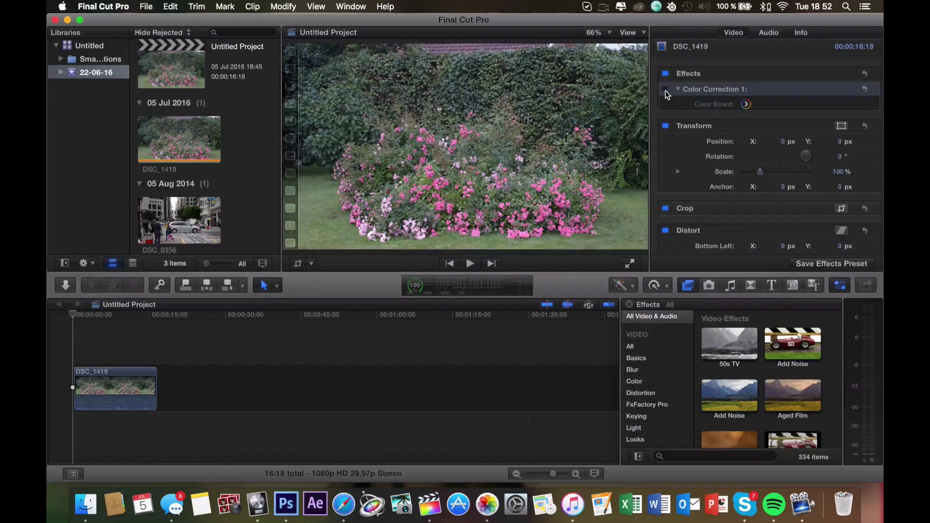
pyautogui.click(666, 91)
pyautogui.click(665, 91)
pyautogui.click(665, 91)
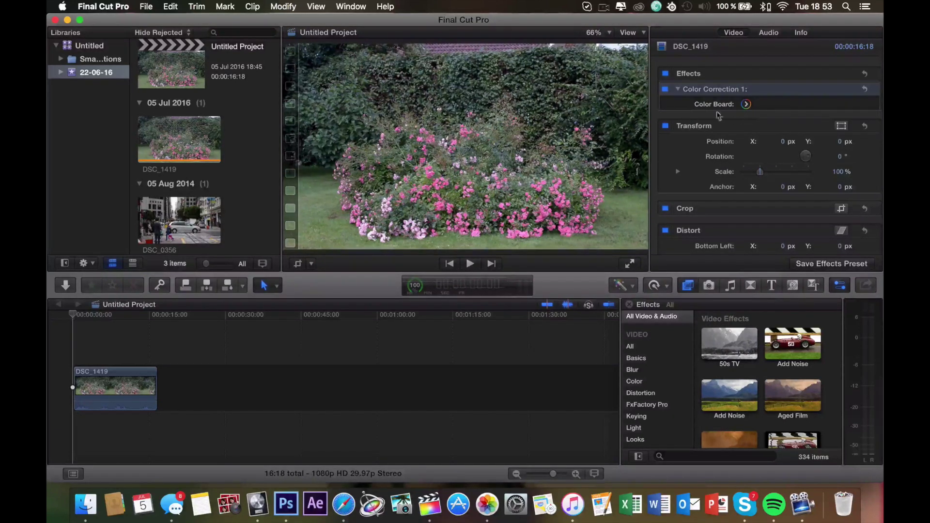
# Step: Add Color Correction 2 to DSC_1419 and switch its Color Board to the Color pane
pyautogui.click(746, 105)
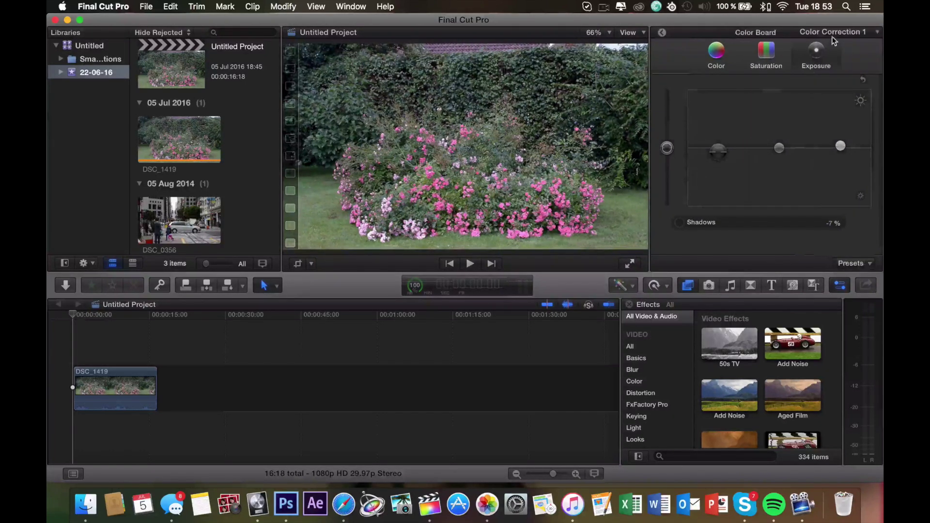
pyautogui.click(832, 35)
pyautogui.click(833, 62)
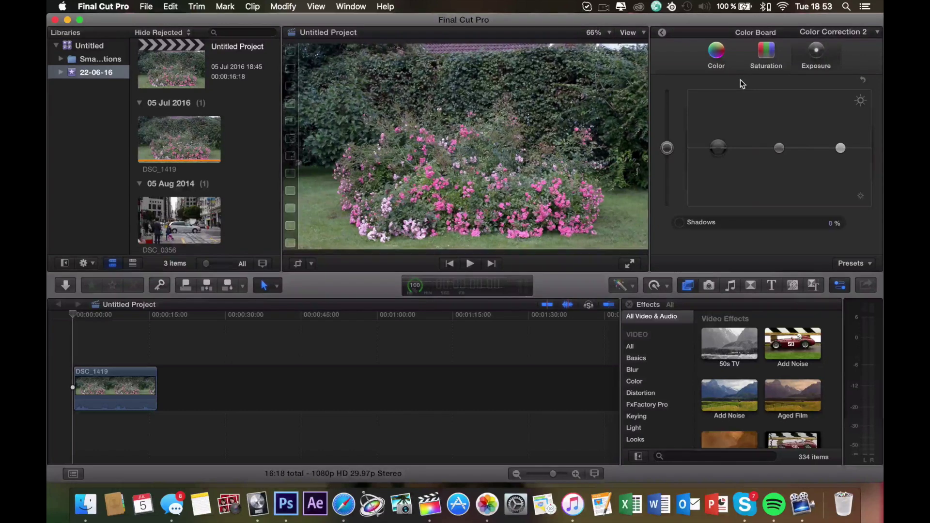
pyautogui.click(717, 57)
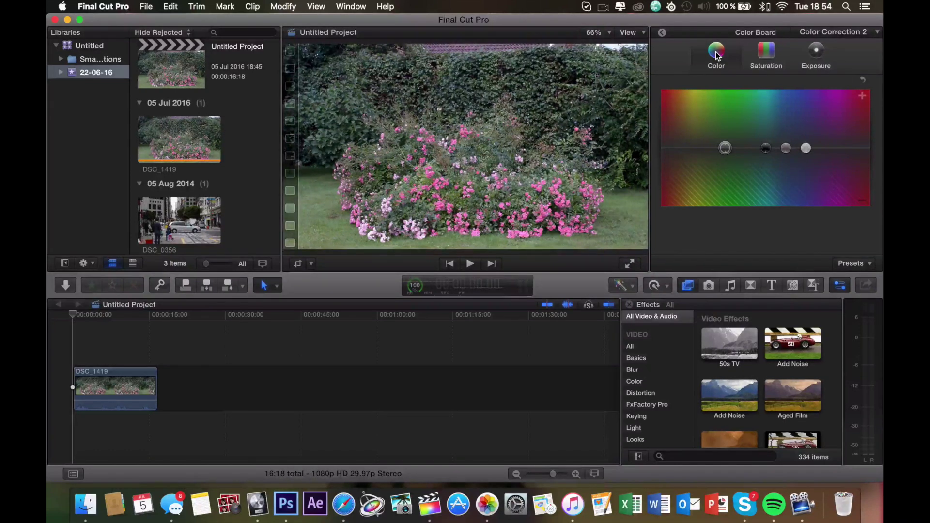
# Step: Show the video scopes as an RGB Parade and narrow them to enlarge the viewer
pyautogui.press('super+7')
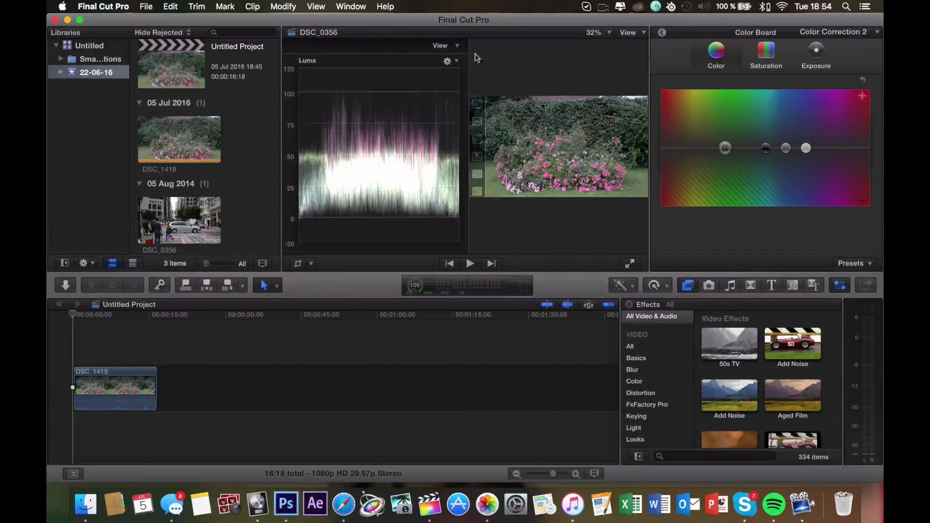
pyautogui.click(453, 60)
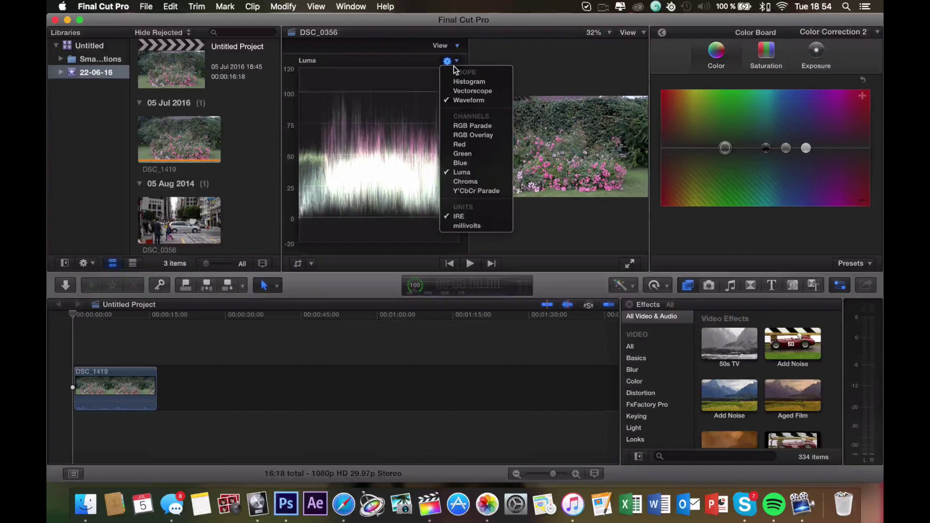
pyautogui.click(461, 127)
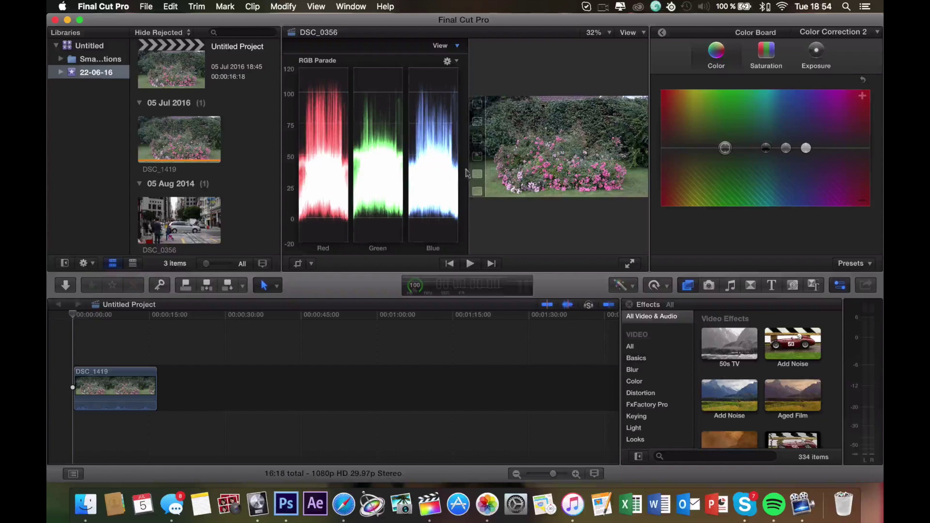
pyautogui.moveTo(469, 172); pyautogui.dragTo(372, 175)
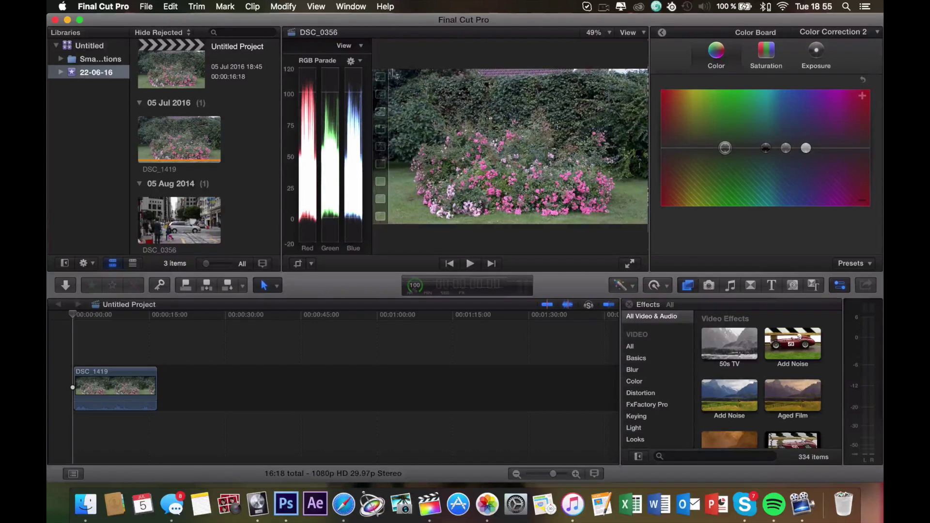
# Step: Tint the highlights slightly green and shift the shadows' colour to 144° at -2%
pyautogui.moveTo(806, 148); pyautogui.dragTo(736, 144)
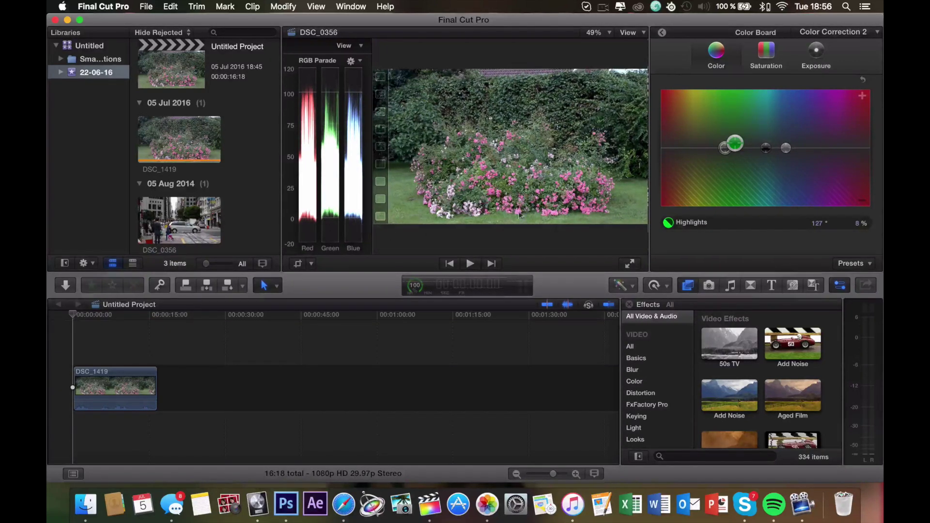
pyautogui.click(719, 193)
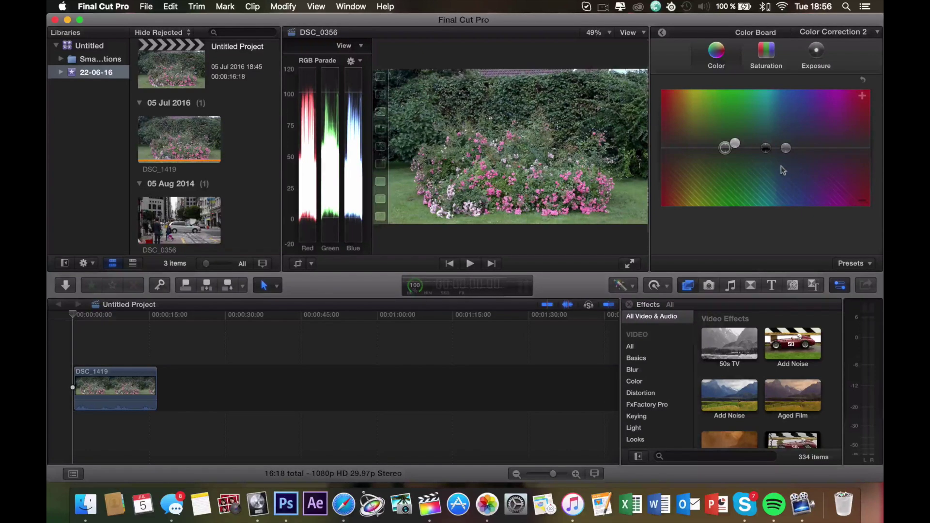
pyautogui.click(766, 148)
pyautogui.moveTo(766, 148); pyautogui.dragTo(765, 148)
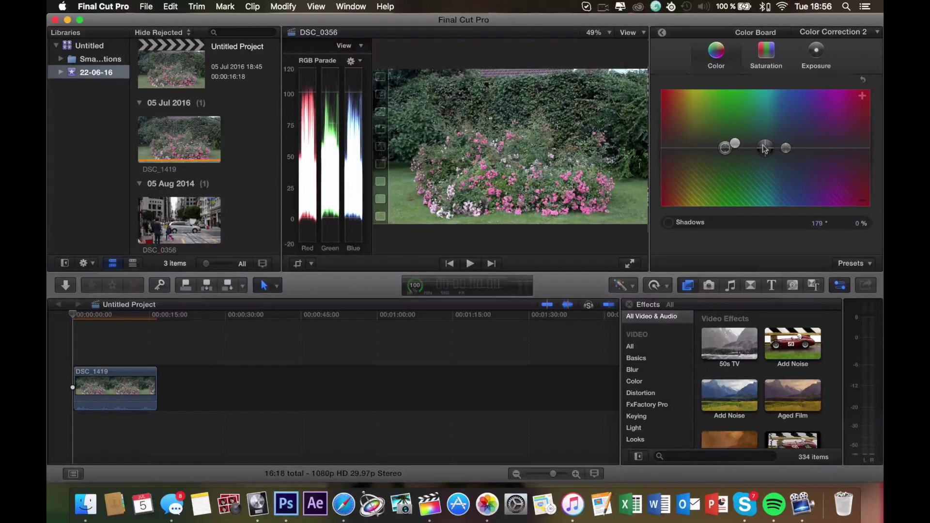
pyautogui.moveTo(765, 149); pyautogui.dragTo(744, 148)
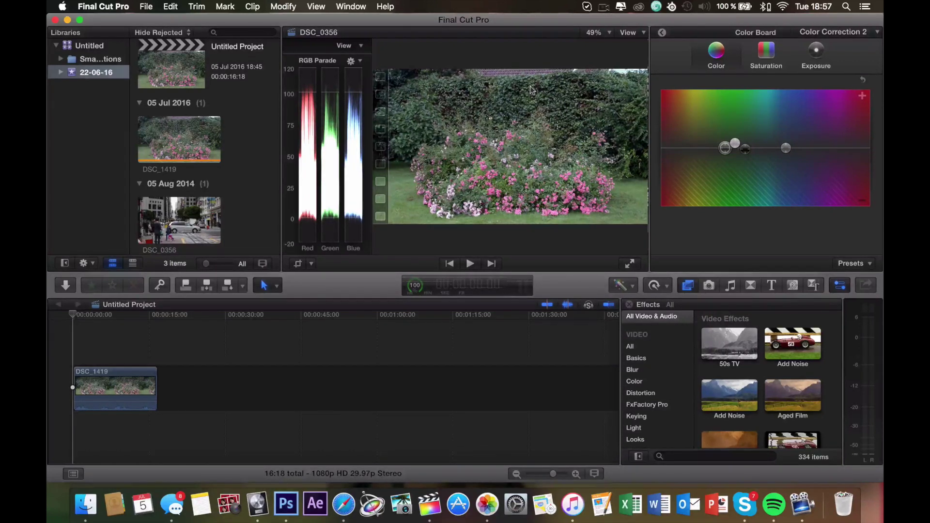
# Step: Hide the scopes and set saturation to 37% in highlights and 27% in shadows
pyautogui.press('super+7')
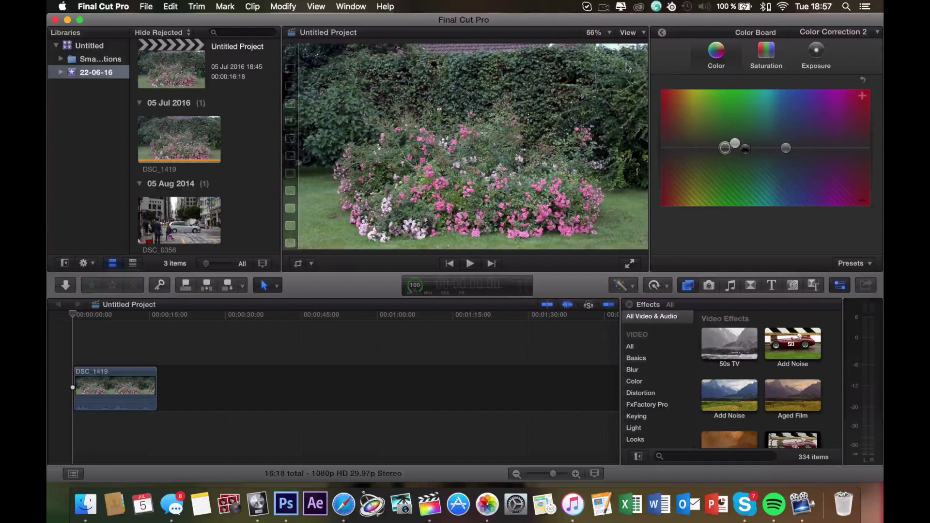
pyautogui.click(765, 54)
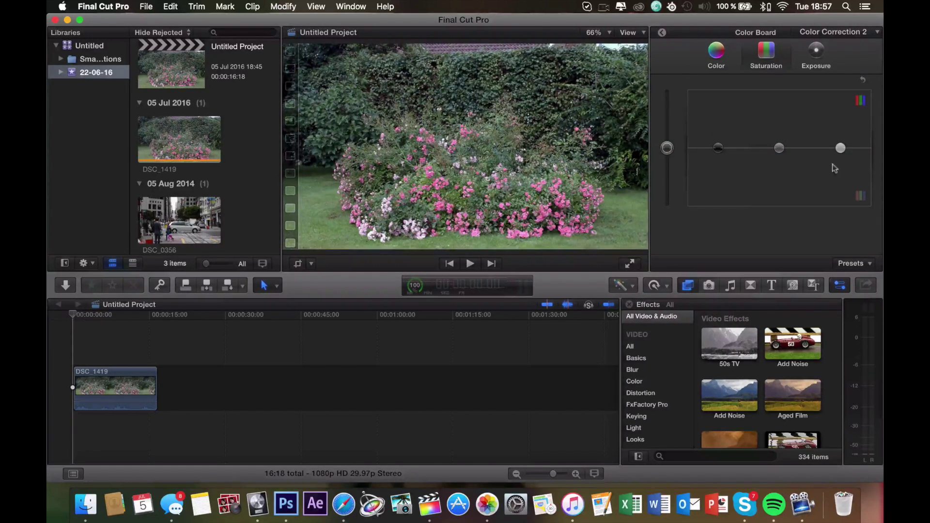
pyautogui.moveTo(841, 149); pyautogui.dragTo(840, 132)
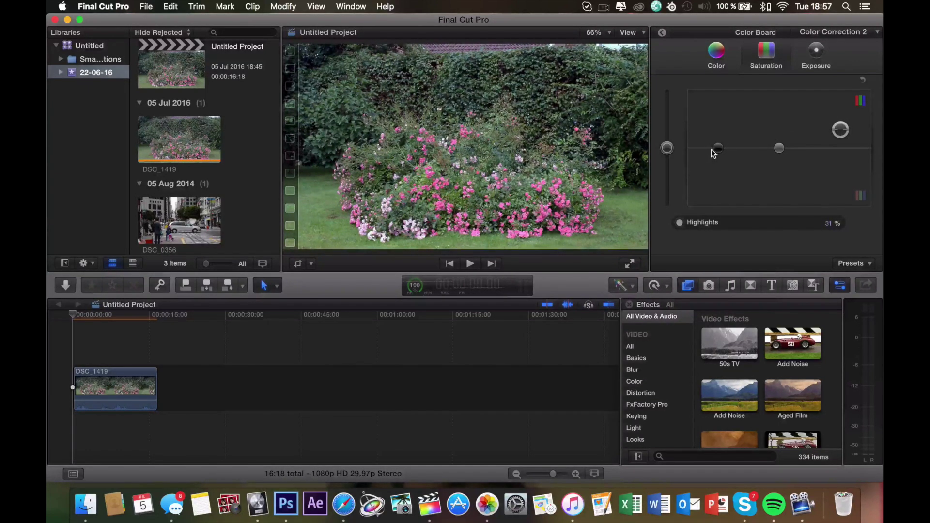
pyautogui.moveTo(717, 148); pyautogui.dragTo(719, 132)
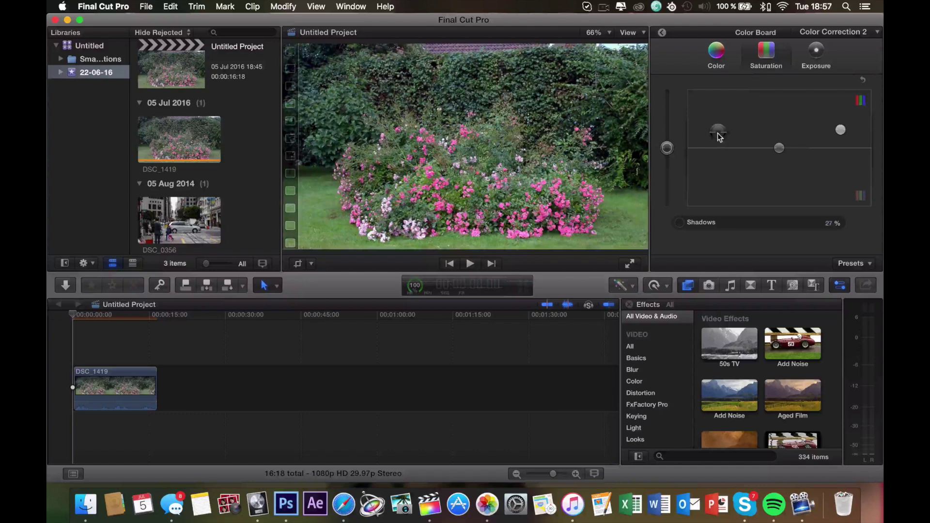
pyautogui.moveTo(841, 134); pyautogui.dragTo(842, 128)
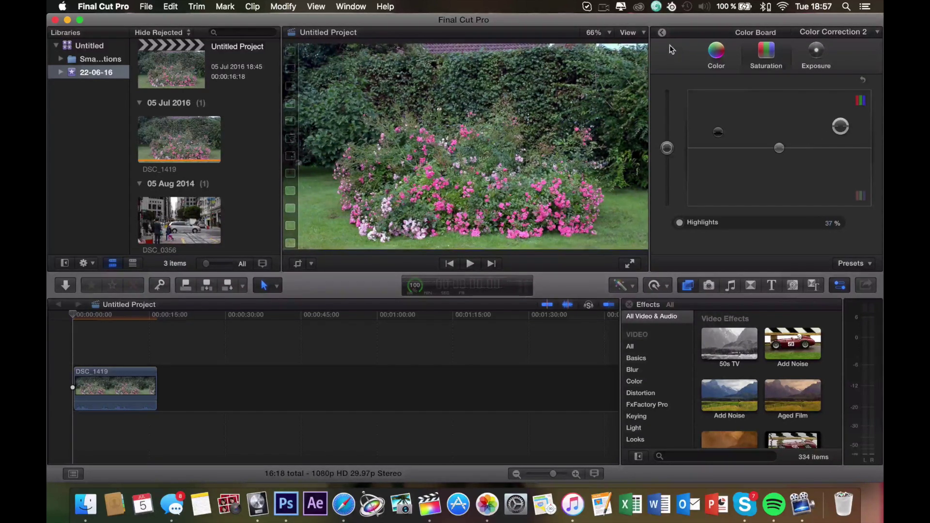
pyautogui.click(661, 33)
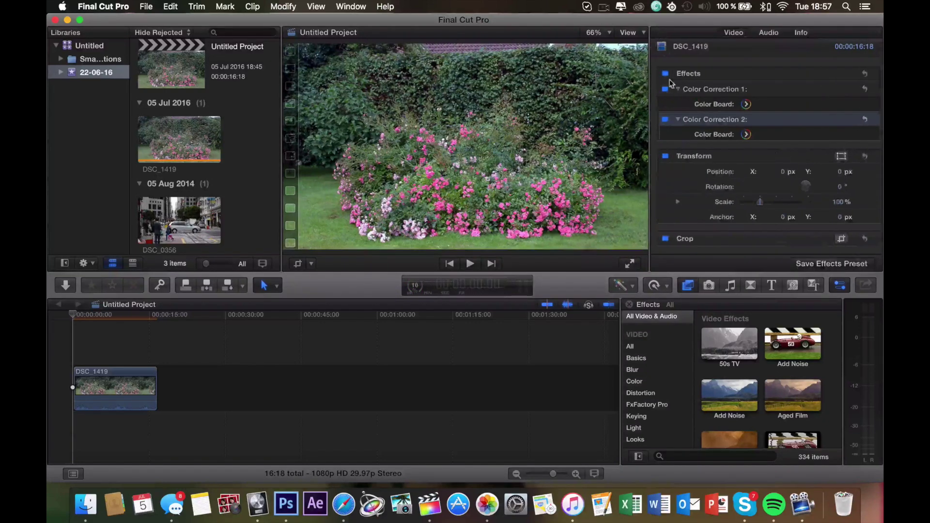
pyautogui.click(664, 119)
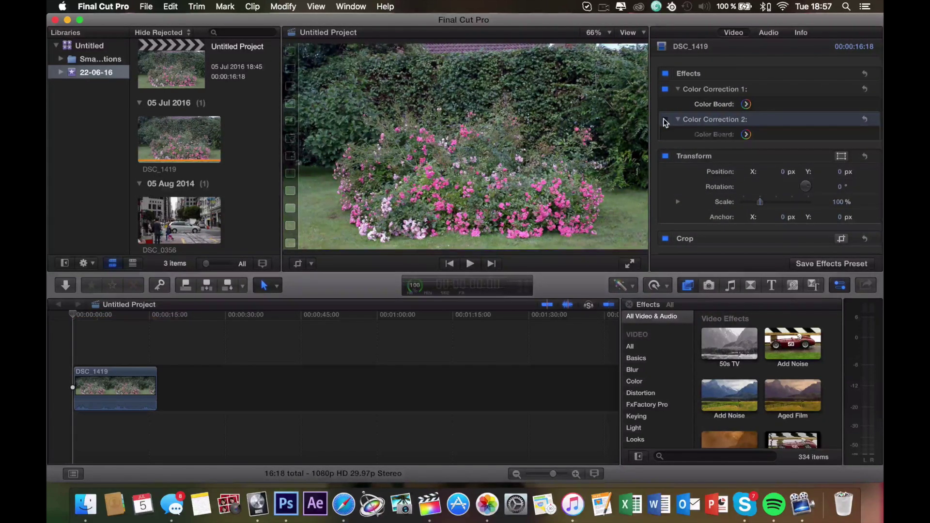
pyautogui.click(664, 119)
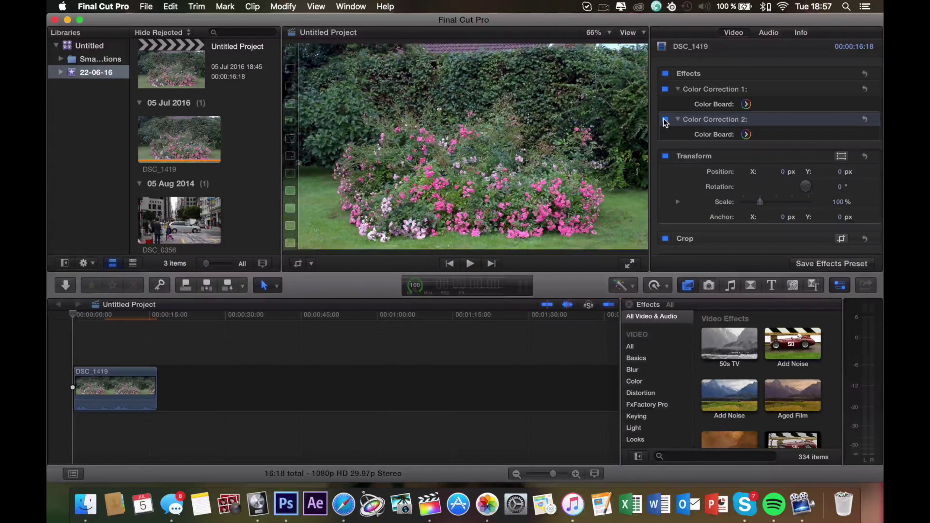
pyautogui.click(665, 74)
pyautogui.click(666, 74)
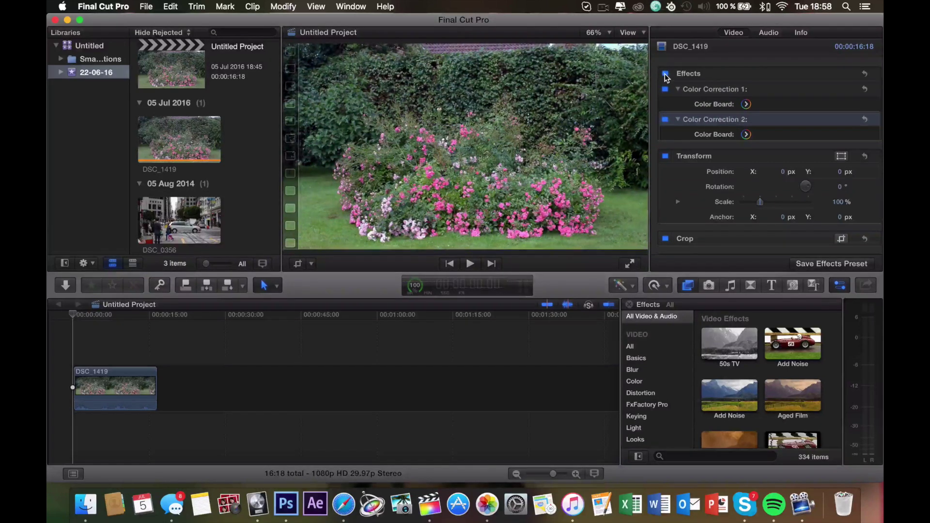
pyautogui.click(665, 74)
pyautogui.click(665, 74)
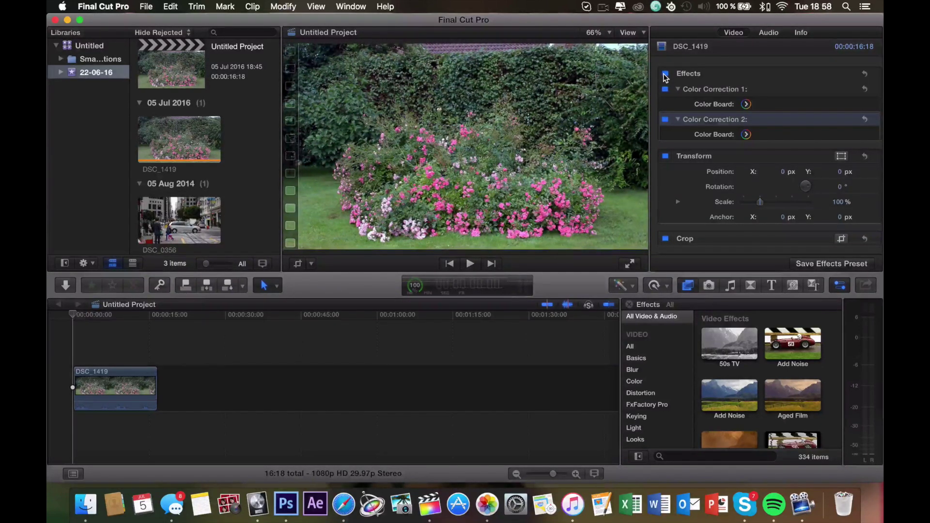